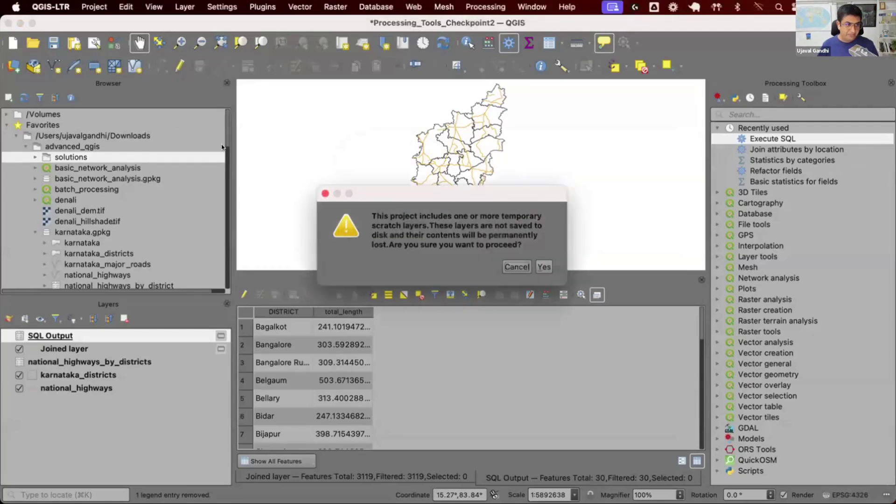
- Confirm discarding the unsaved scratch layers so a blank Untitled Project opens
key(Return)
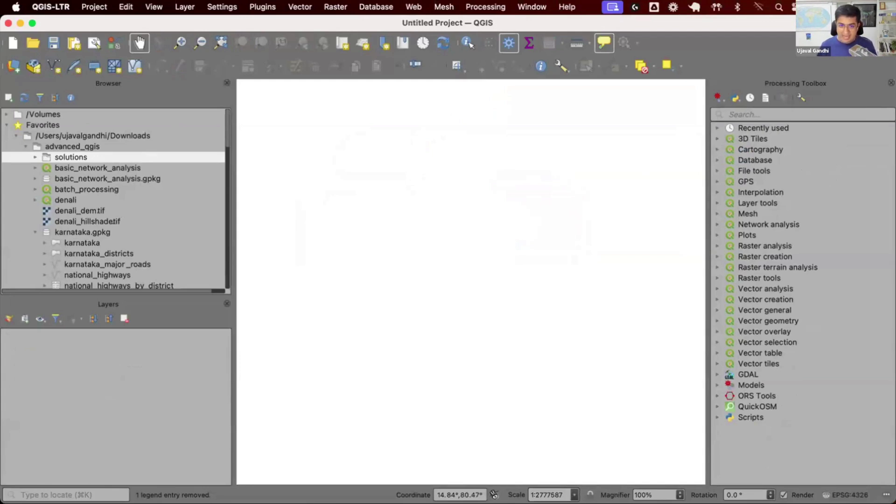
key(super+Tab)
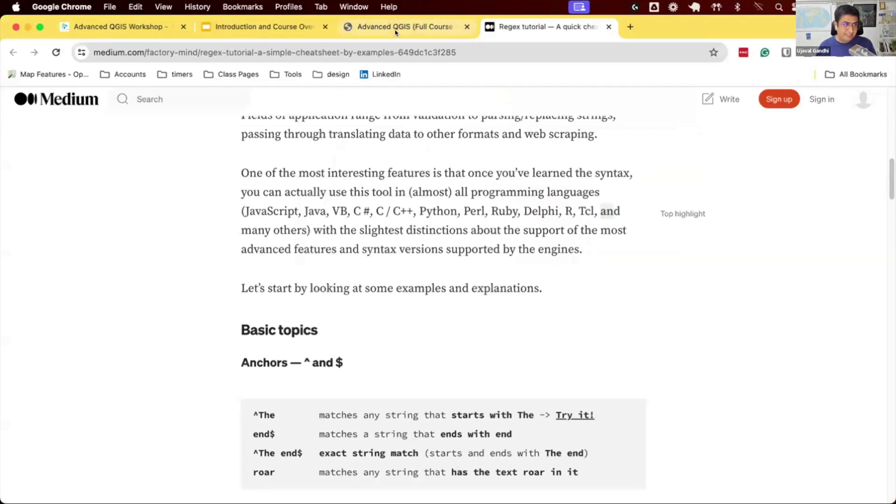
click(404, 26)
scroll(505, 285, down, 5)
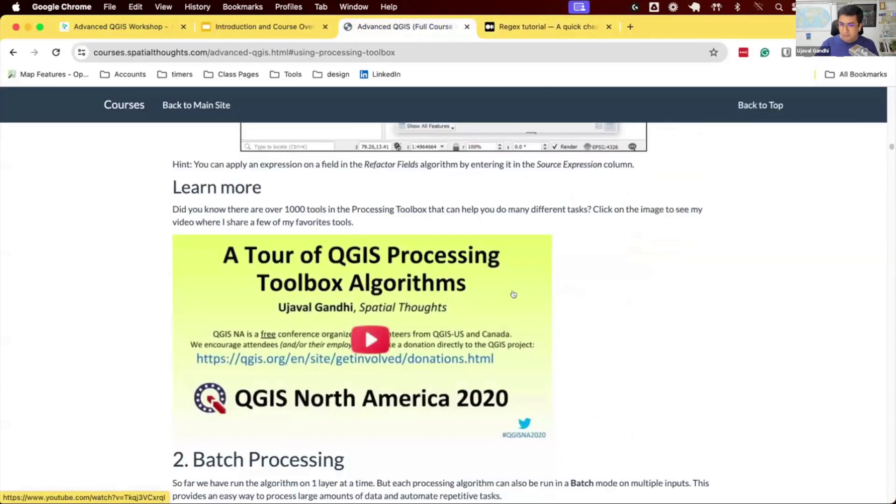
key(super+Tab)
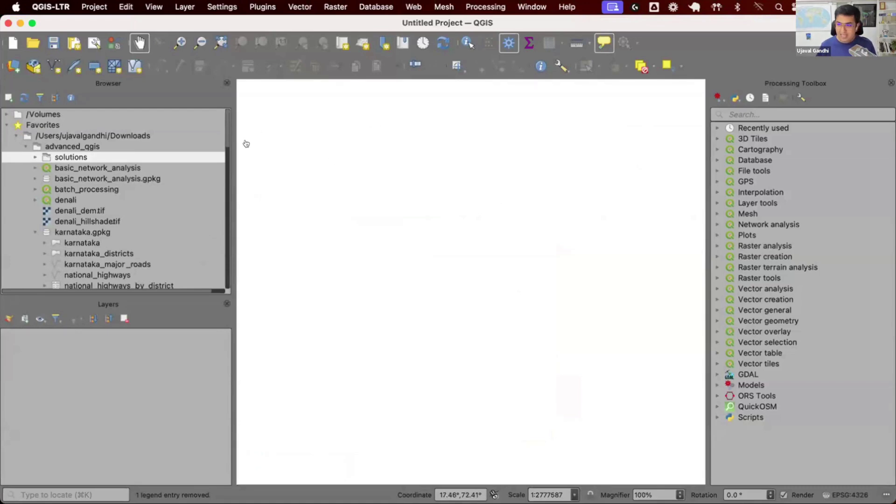
- Browse to Downloads > advanced_qgis_demos > photos and Quick Look IMG_20191017_083108.jpg
key(super+Tab)
click(311, 177)
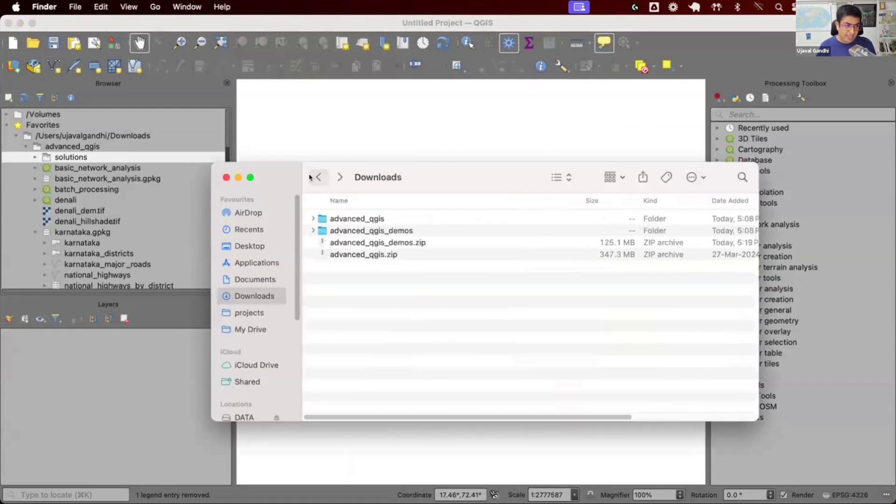
double_click(350, 232)
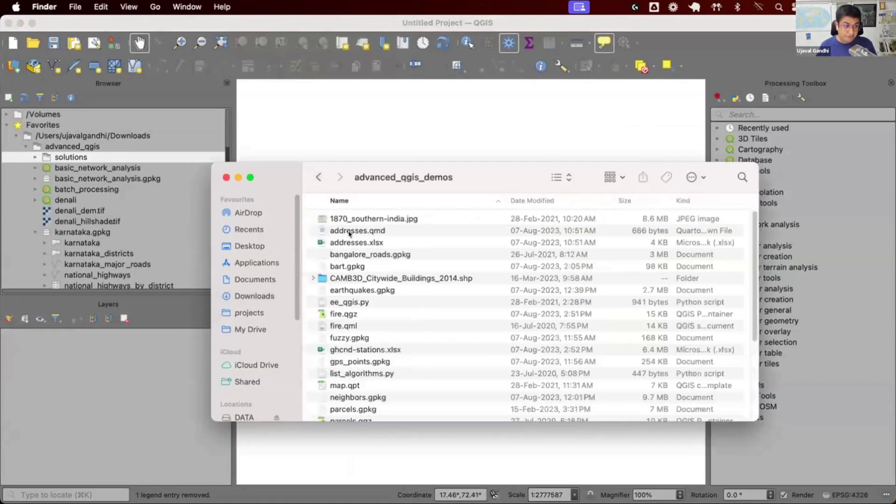
scroll(356, 273, down, 5)
double_click(357, 276)
click(441, 223)
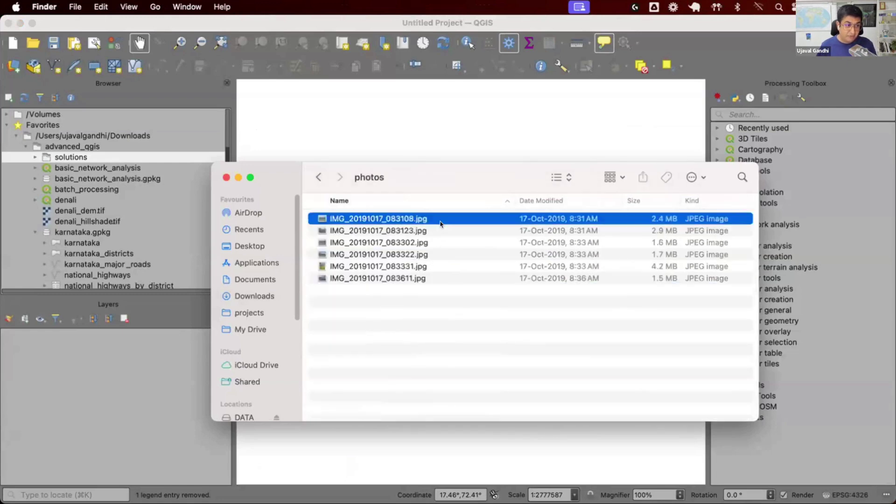
key(space)
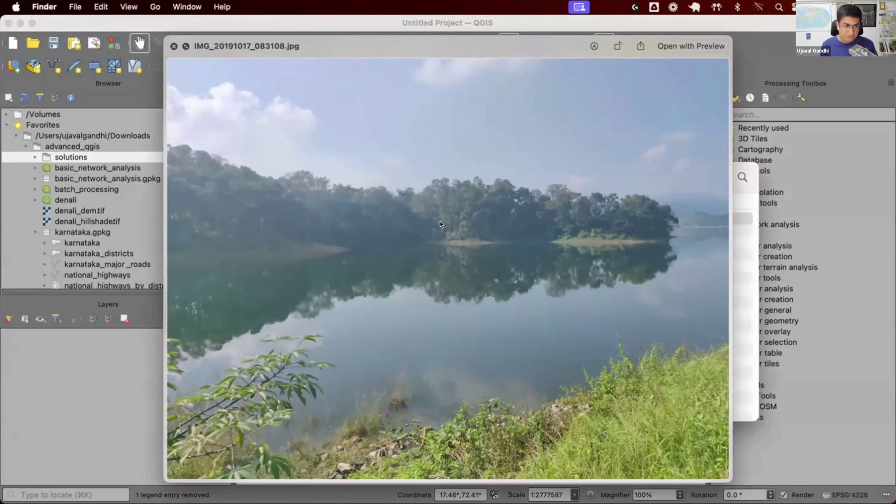
- Preview photos 083302, 083322 and 083331 in Quick Look, then close it and return to QGIS
key(Down)
key(Down)
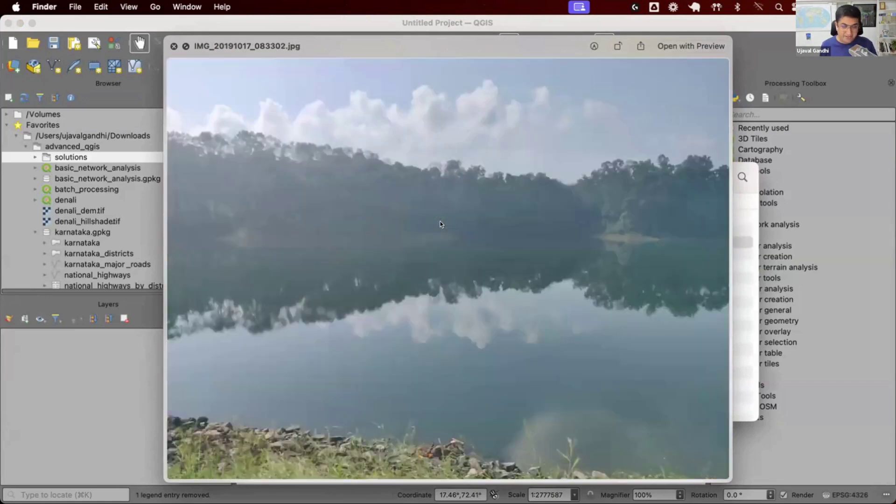
key(Down)
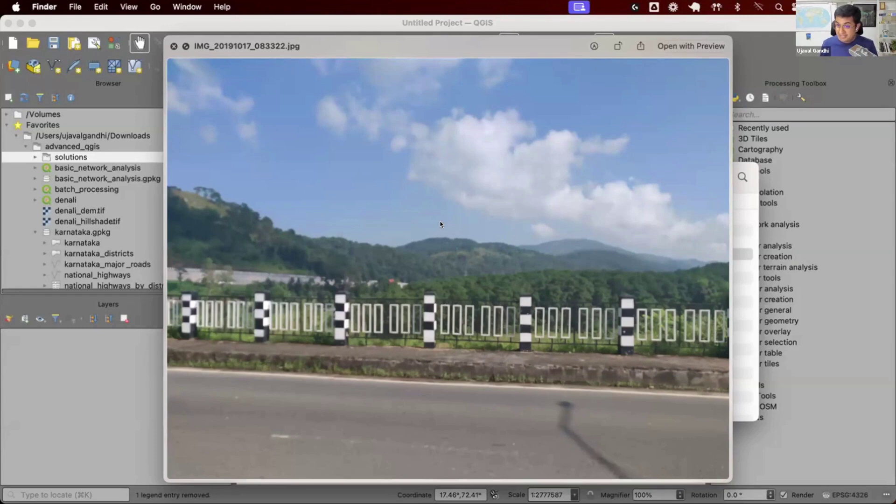
key(Down)
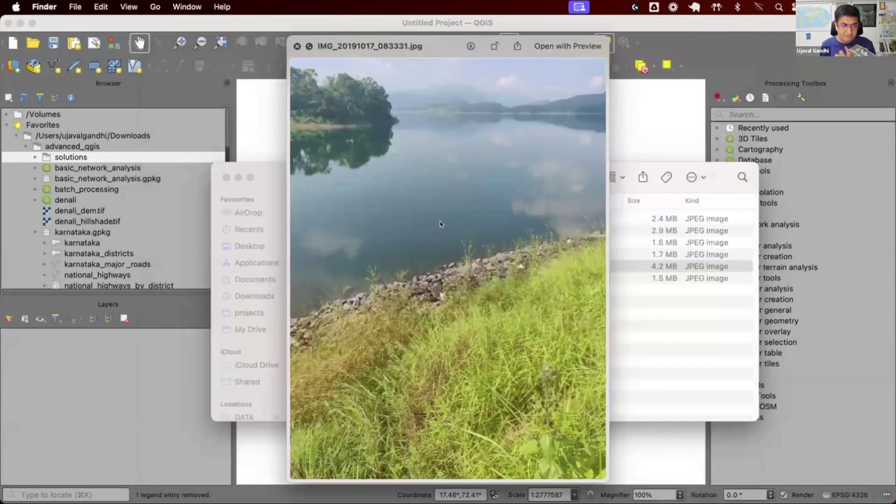
key(Up)
key(space)
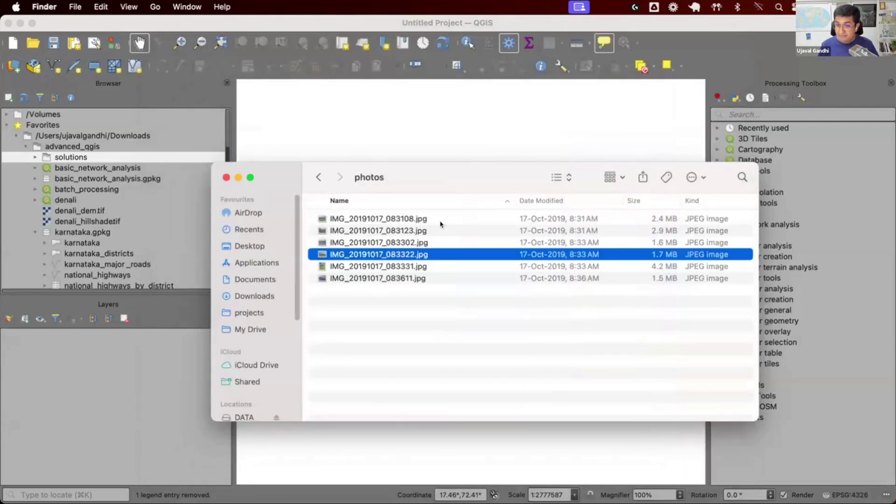
click(739, 60)
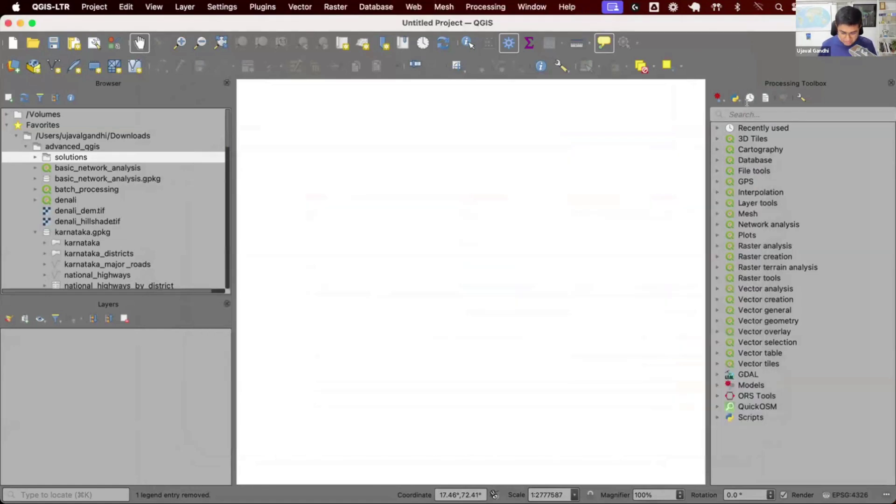
- Run Import geotagged photos with the advanced_qgis_demos/photos folder as input, creating a Photos layer
text(import geo)
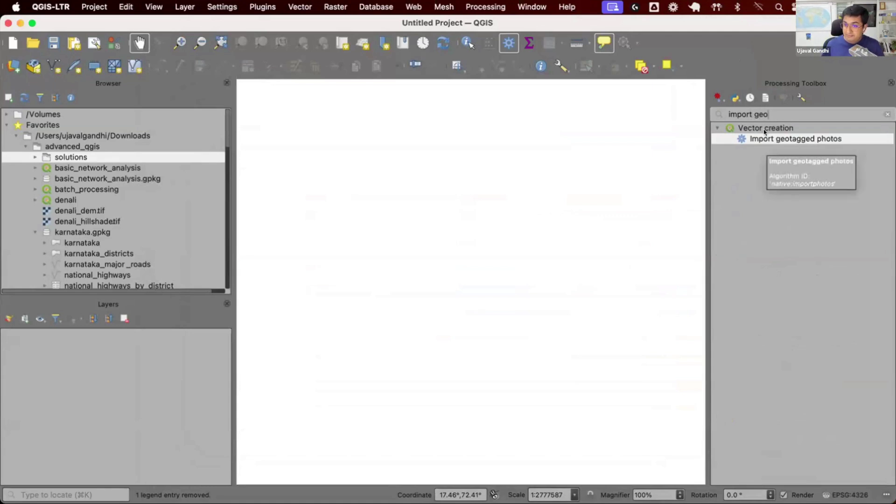
key(Return)
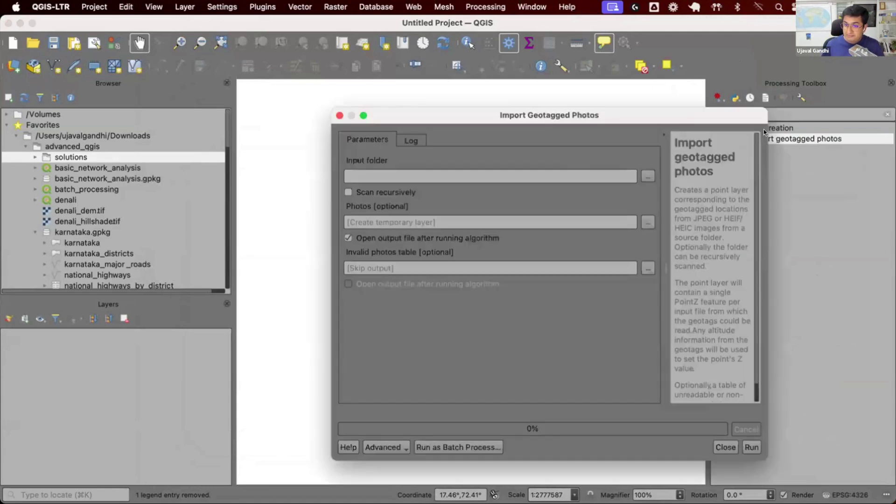
click(648, 176)
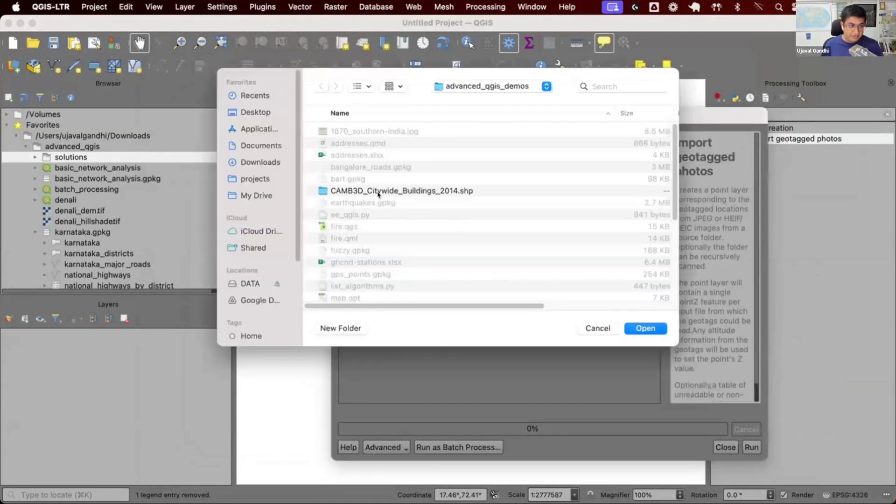
scroll(359, 184, down, 3)
double_click(345, 226)
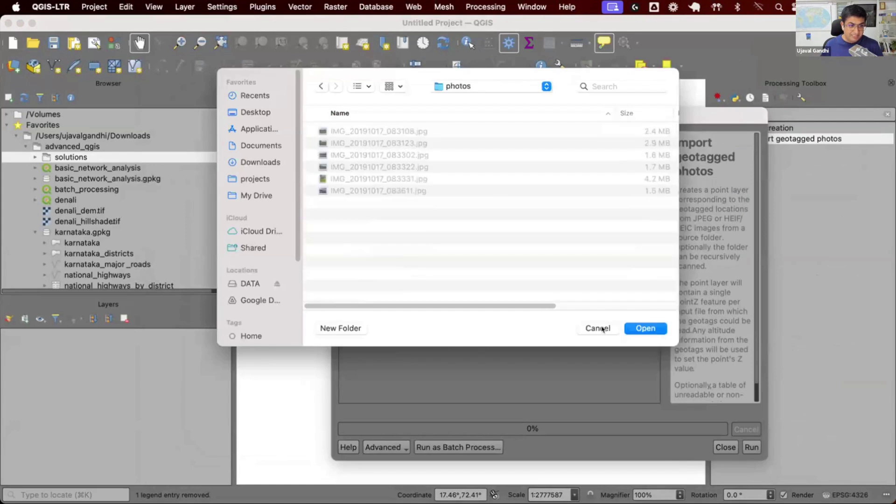
click(626, 329)
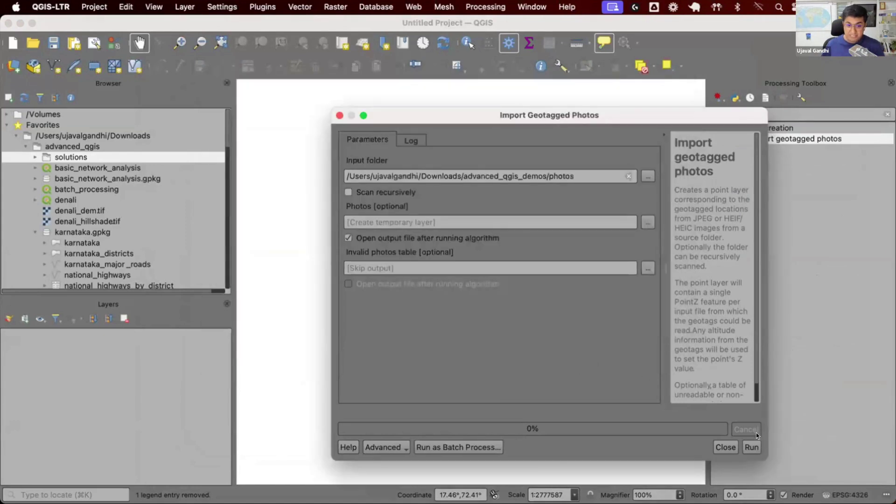
drag(642, 118, 557, 111)
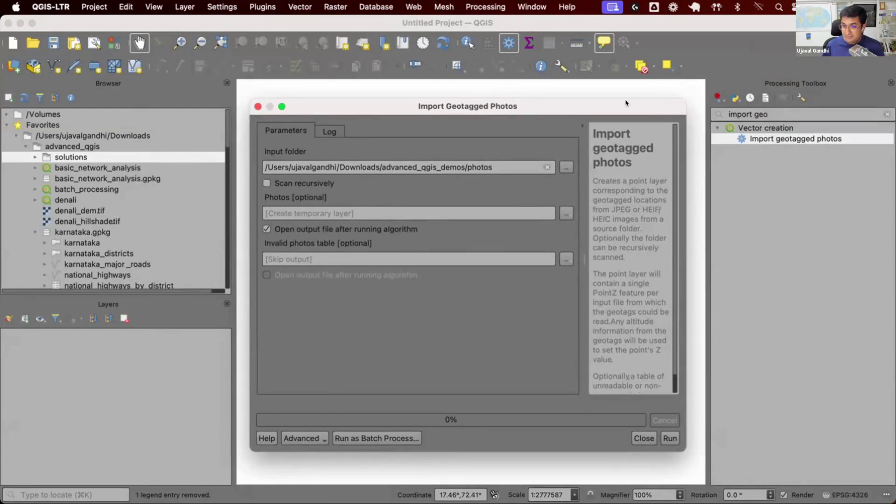
click(669, 438)
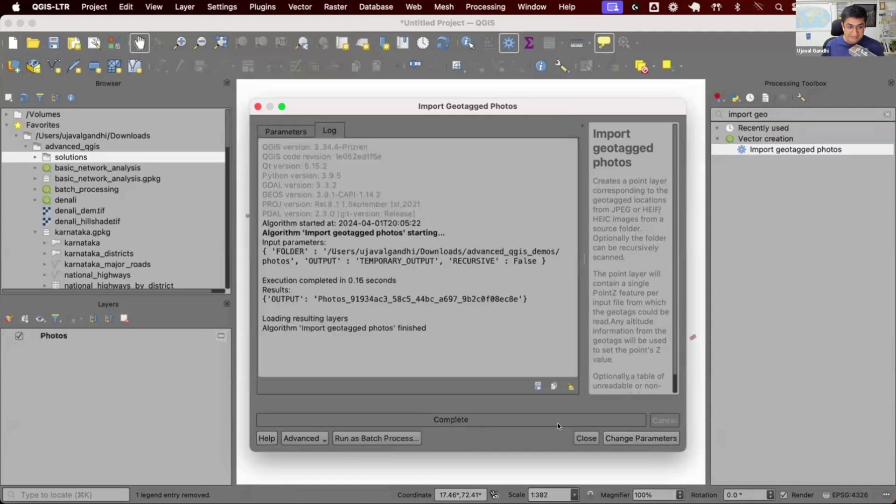
- Close the import dialog, zoom out, and open the Photos attribute table to inspect direction values
click(578, 437)
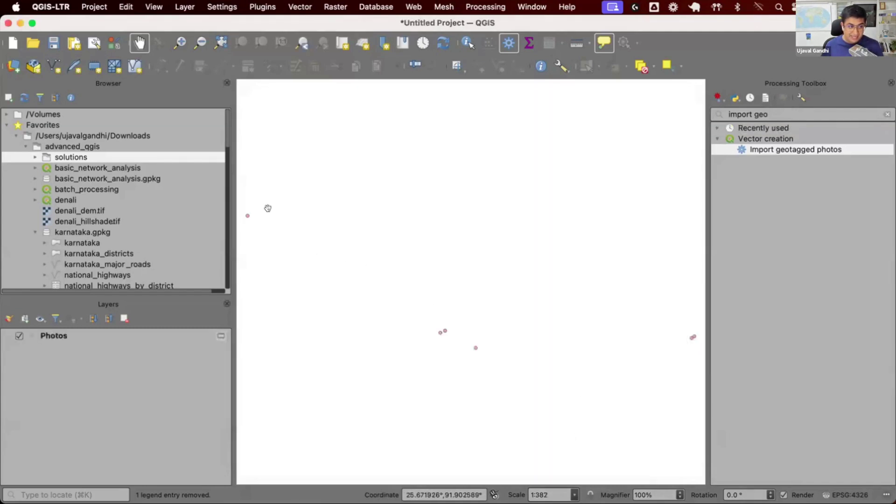
scroll(399, 265, down, 1)
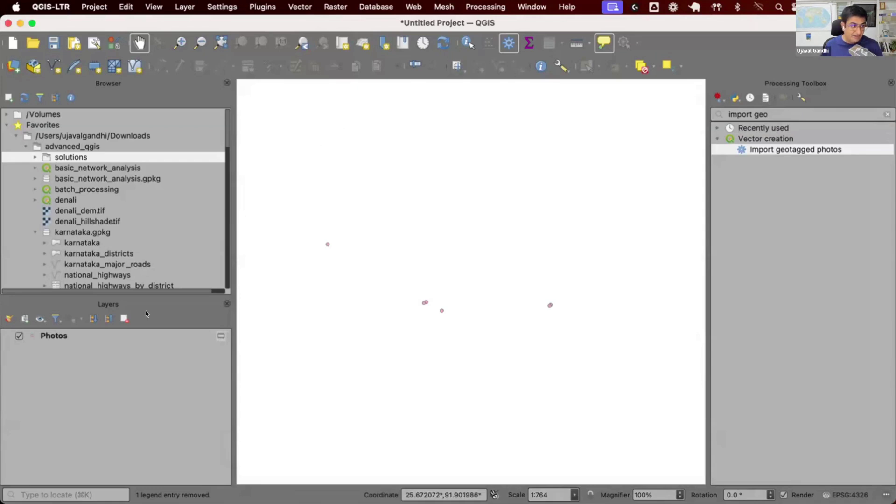
click(149, 332)
key(F6)
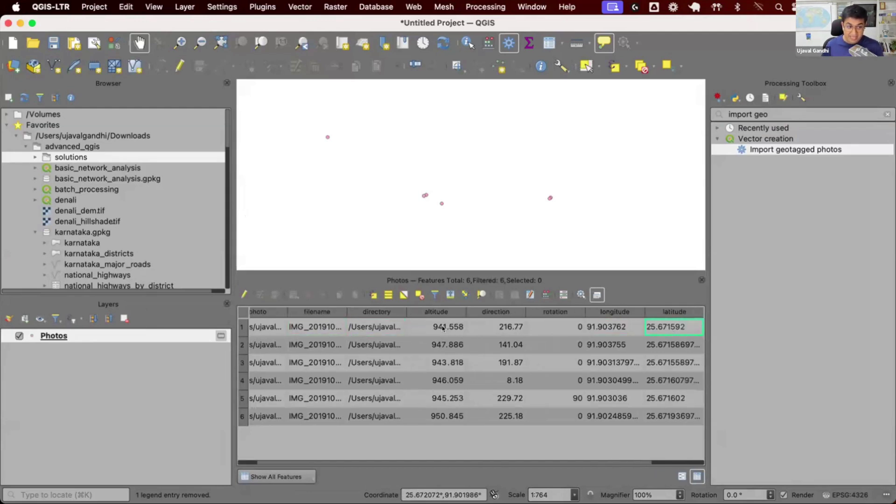
click(483, 329)
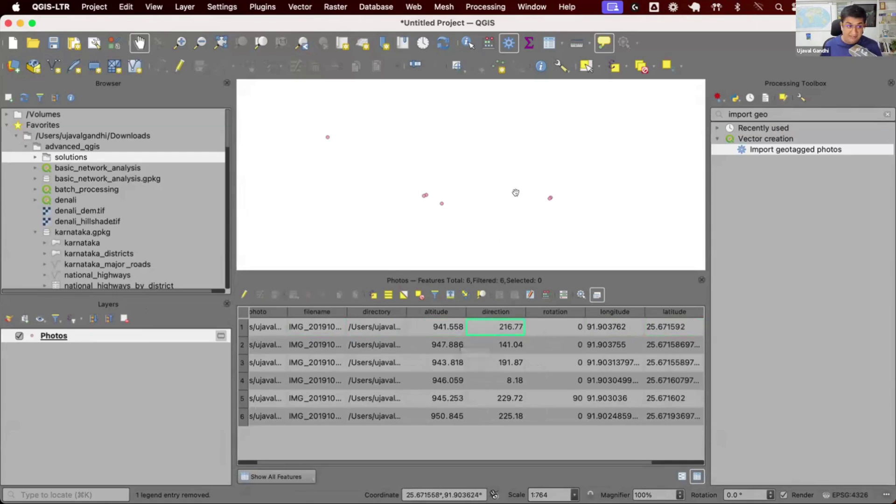
click(407, 6)
- Add the QuickMapServices OSM Standard basemap and clear the Processing Toolbox search
mouse_move(462, 38)
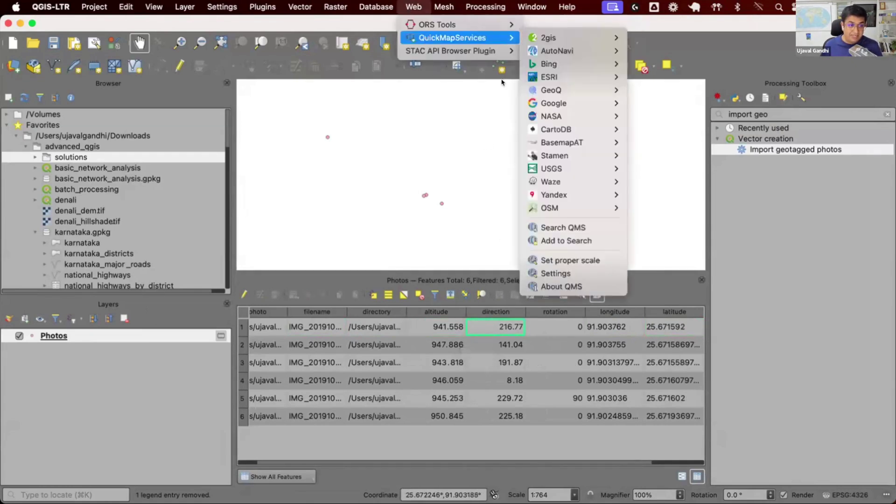
mouse_move(605, 205)
click(672, 207)
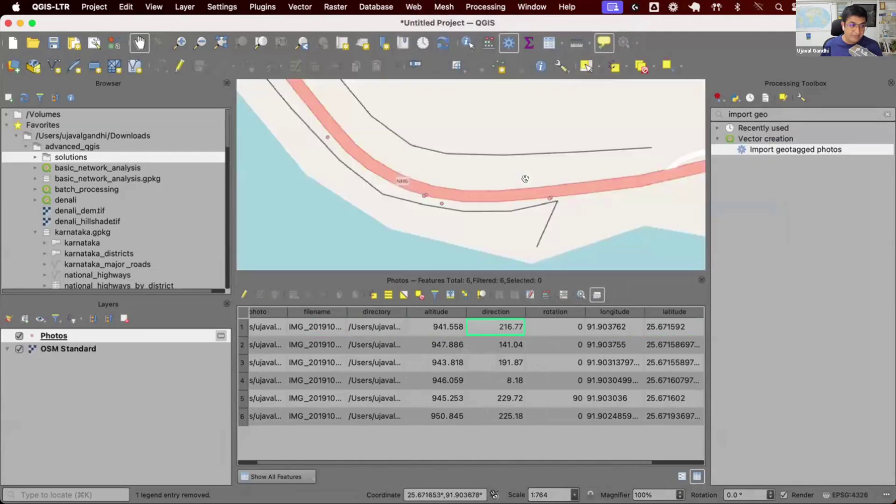
scroll(513, 196, down, 2)
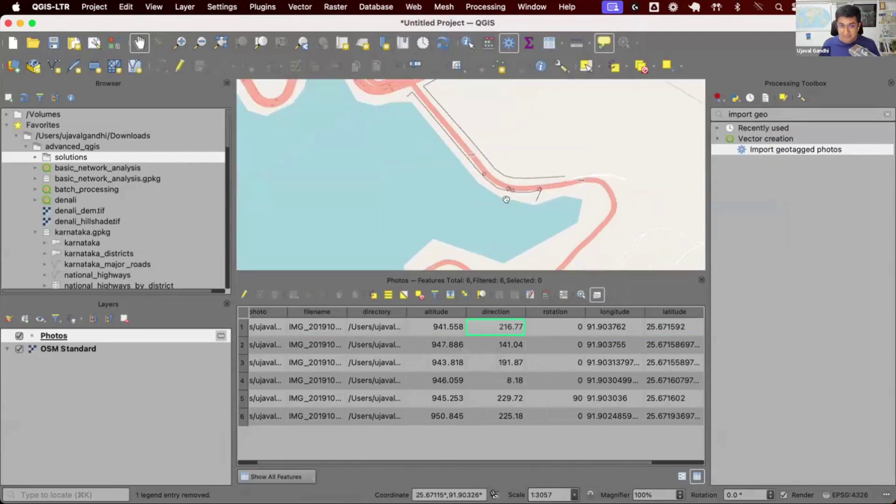
click(881, 116)
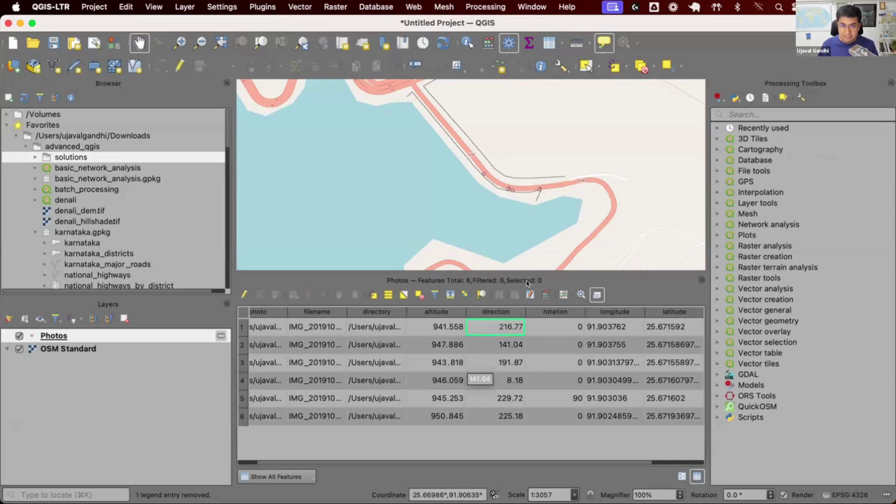
- Search 'buff' in the Processing Toolbox and open Create wedge buffers for the Photos layer
click(782, 116)
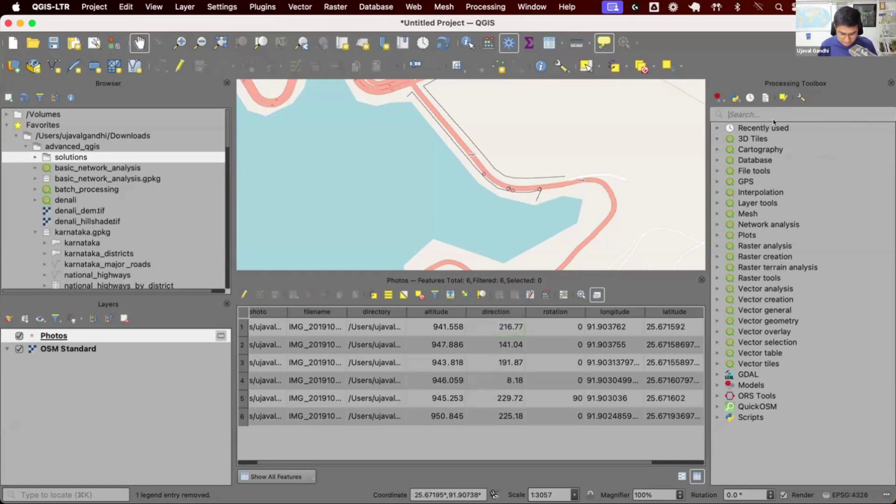
text(buff)
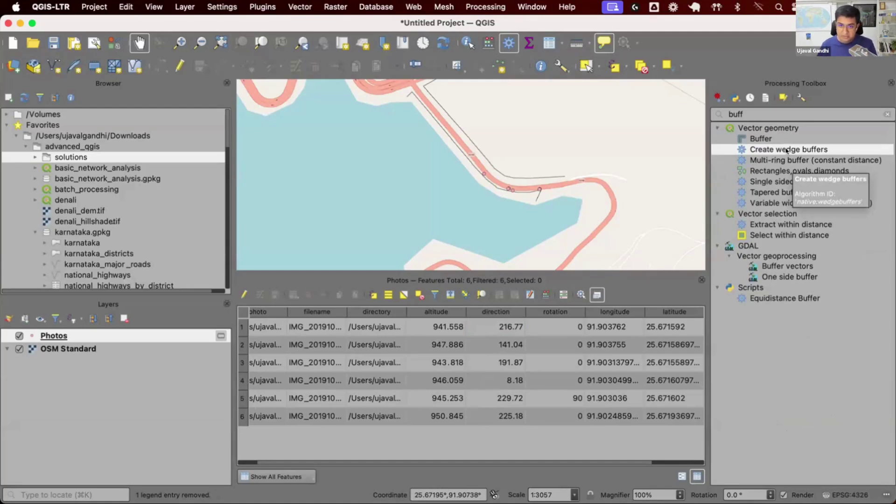
double_click(787, 150)
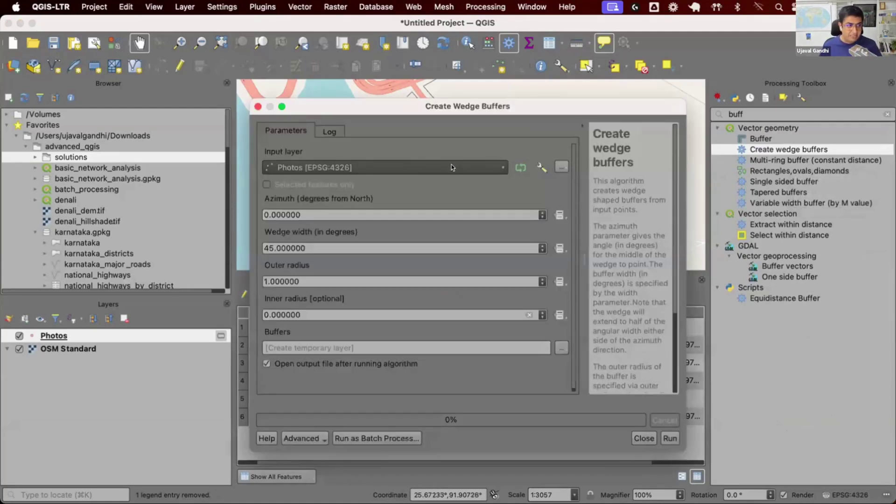
- Drive the wedge azimuth from the direction field, set outer radius 0.01, and run it
click(413, 212)
double_click(412, 213)
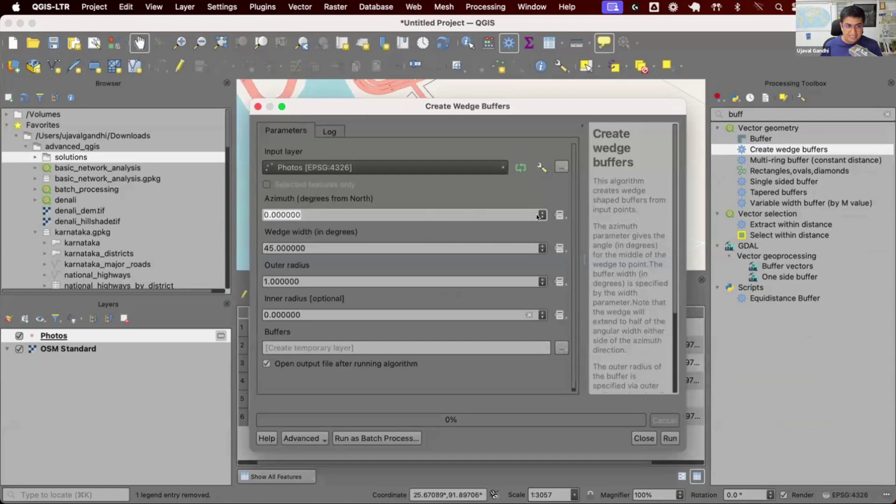
click(560, 214)
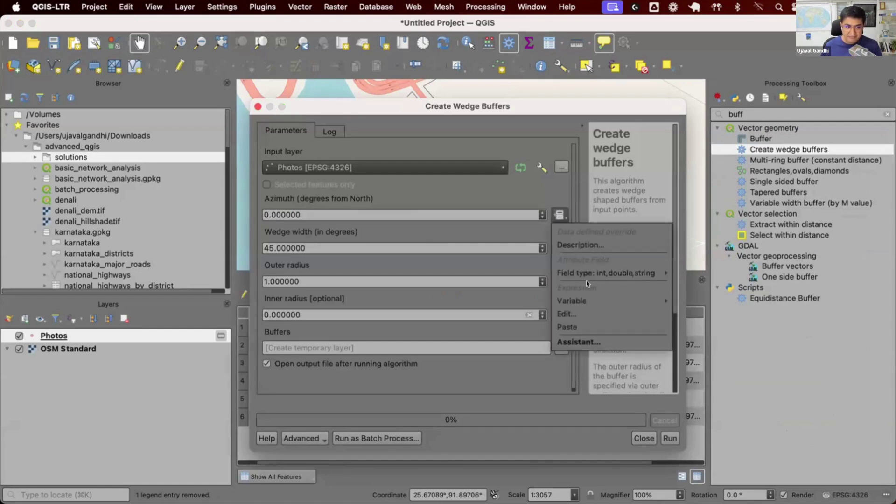
mouse_move(589, 275)
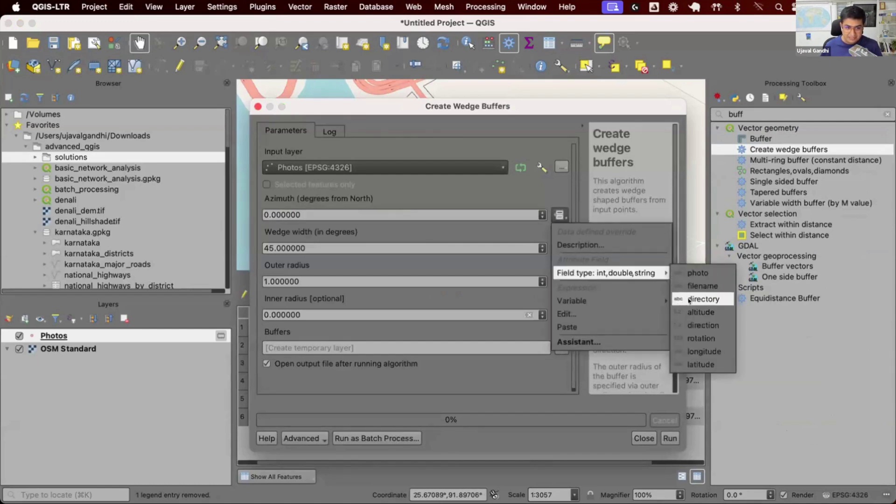
click(695, 326)
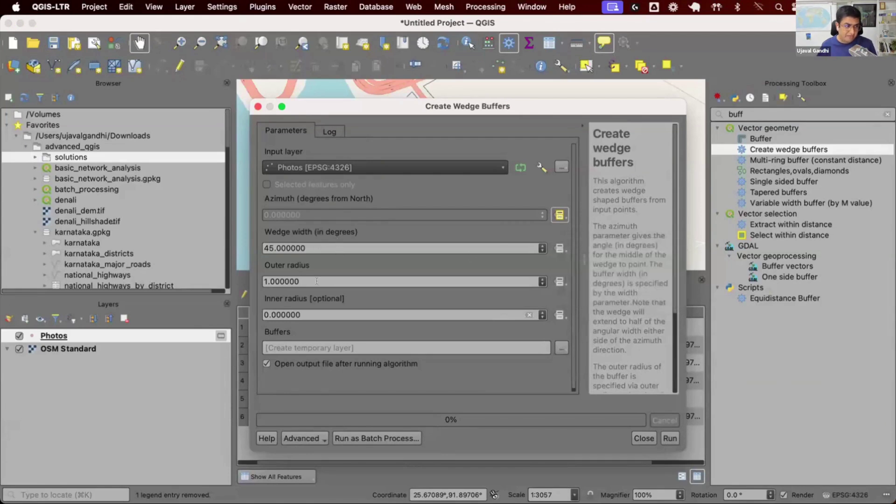
triple_click(317, 281)
text(0.01)
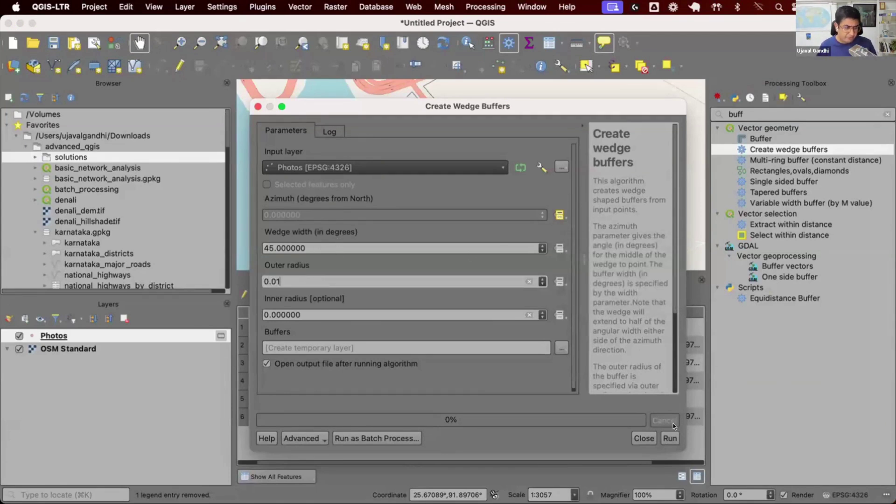
click(670, 438)
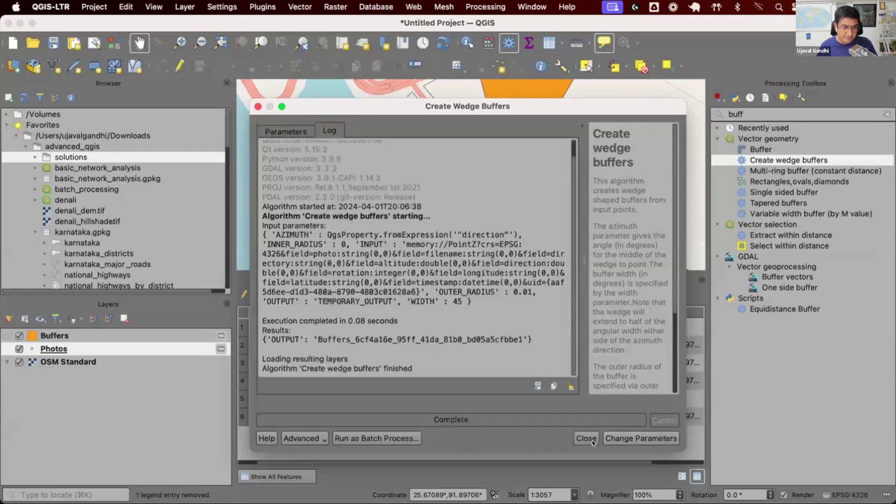
- Close the wedge tool, pan and enlarge the map to view the orange wedges, then clear the search
key(Escape)
scroll(511, 196, down, 3)
drag(509, 186, 504, 160)
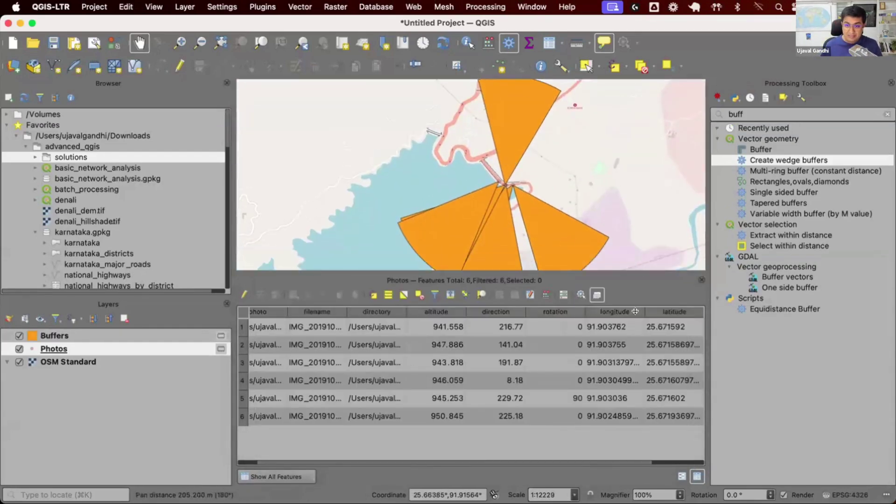
drag(634, 273, 636, 344)
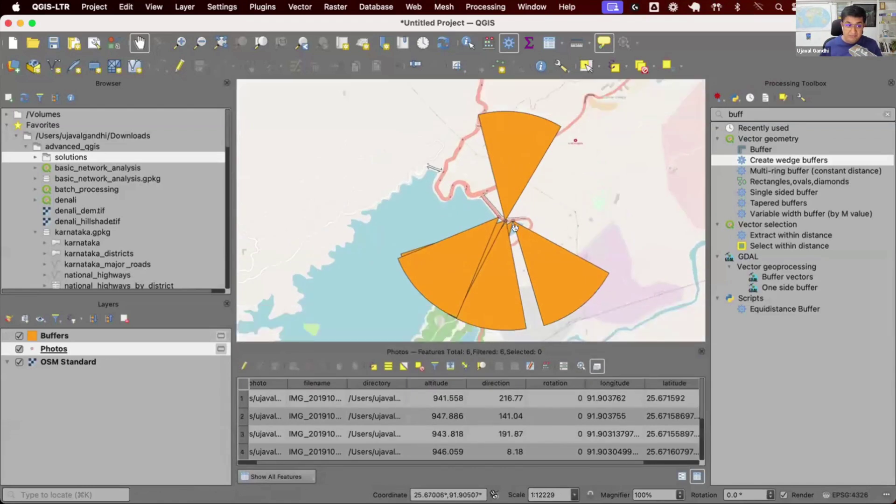
scroll(526, 236, up, 1)
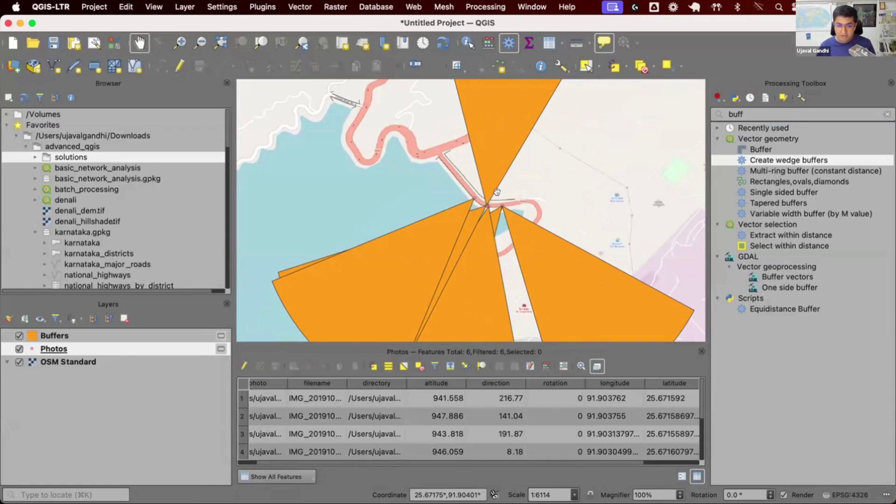
click(887, 114)
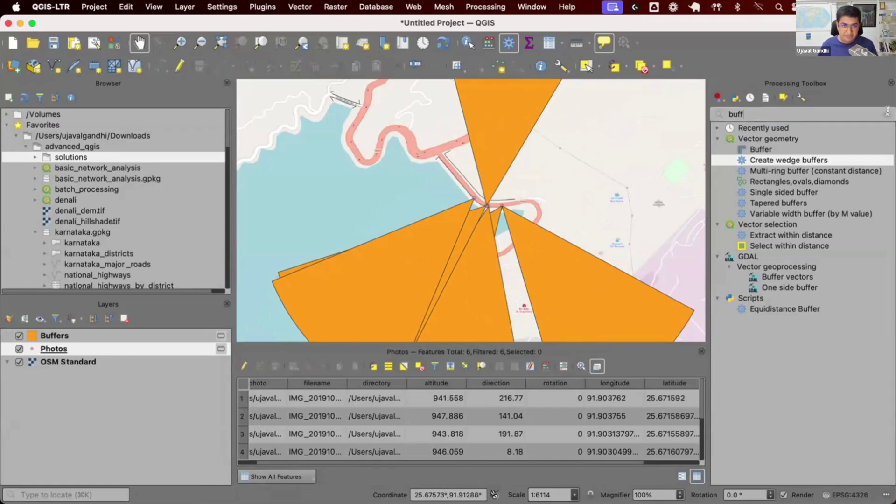
- Hide the Buffers layer, zoom in on the road bend, and open Points to path via 'points to p' search
click(20, 336)
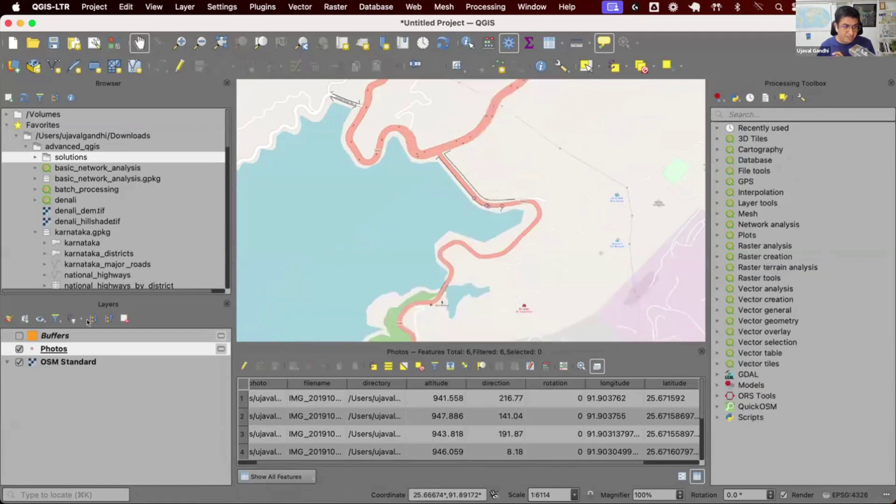
scroll(495, 182, up, 2)
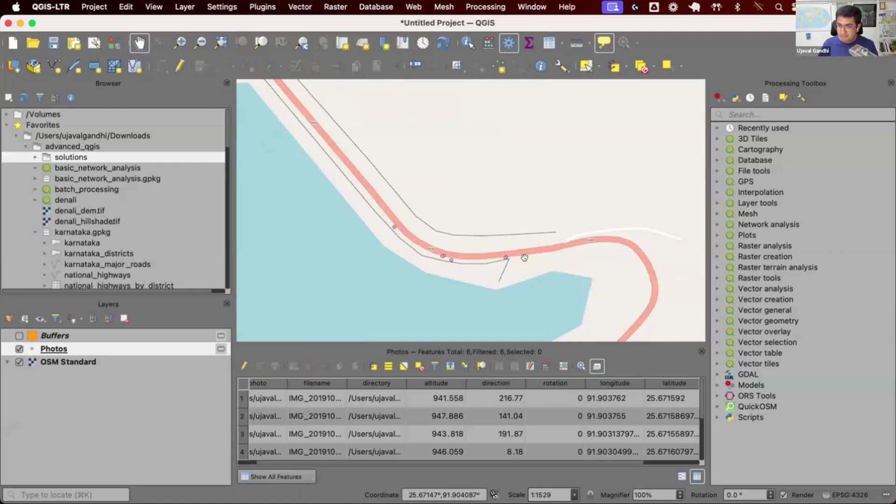
click(747, 114)
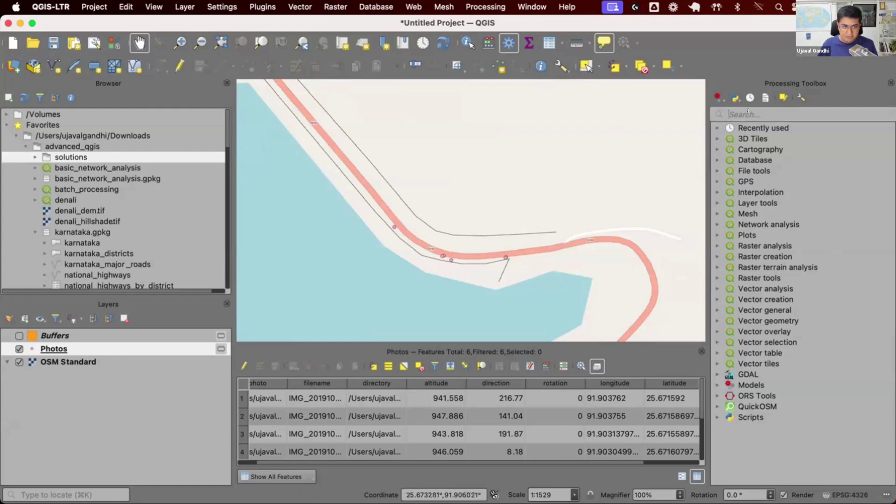
text(point to)
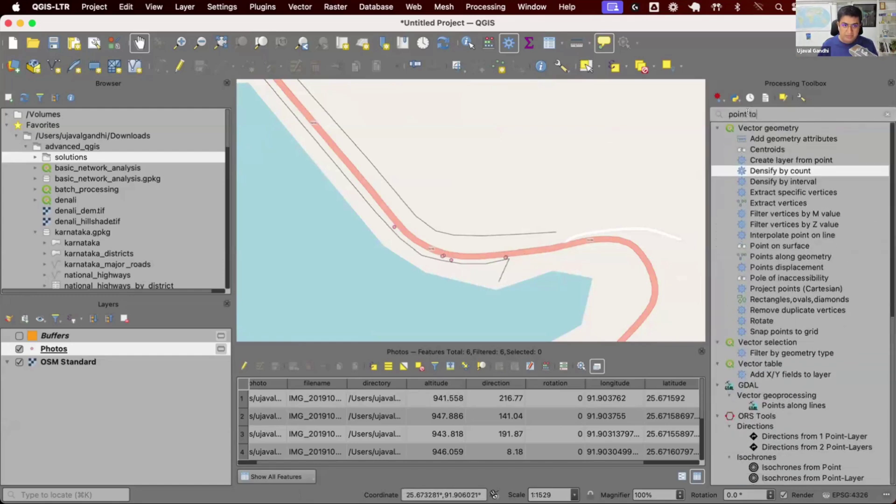
text( p)
key(BackSpace)
key(BackSpace)
key(BackSpace)
key(BackSpace)
key(BackSpace)
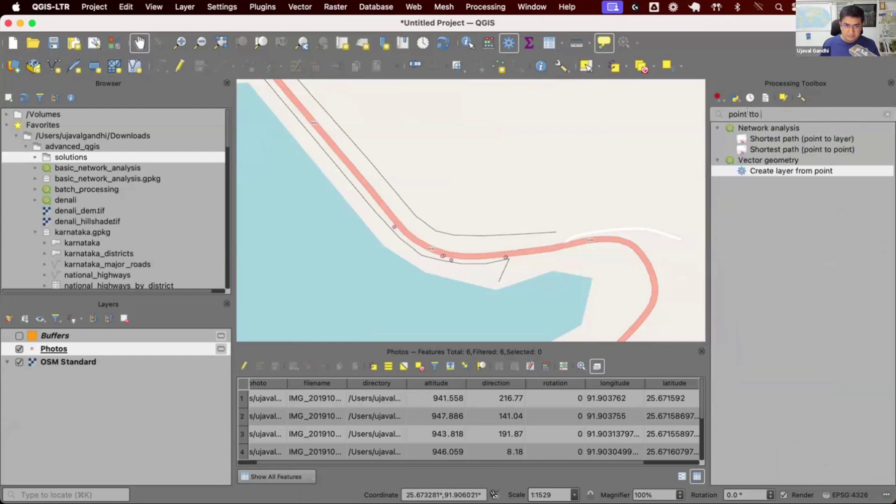
text(s to p)
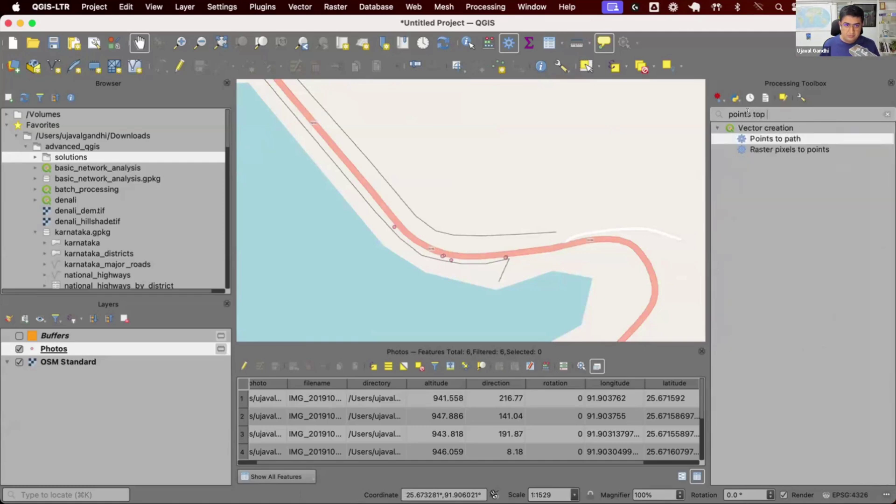
key(Return)
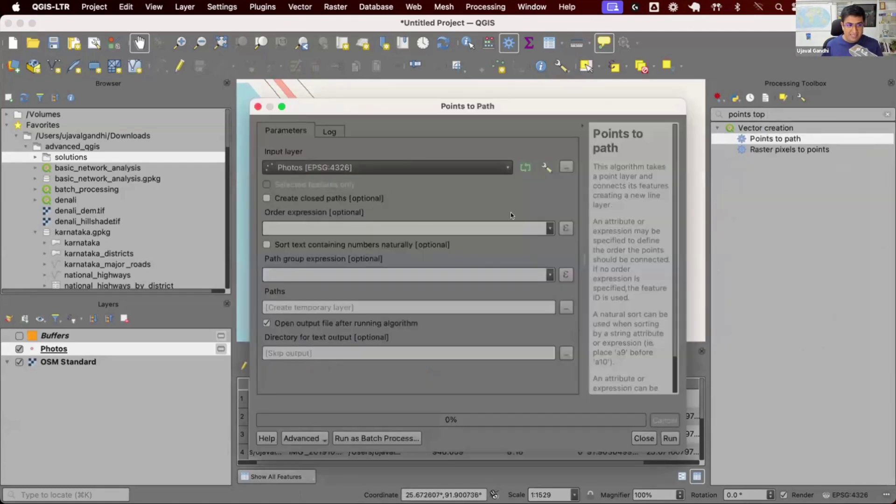
- Run Points to Path with the Order expression set to timestamp to produce the Paths line layer
click(547, 227)
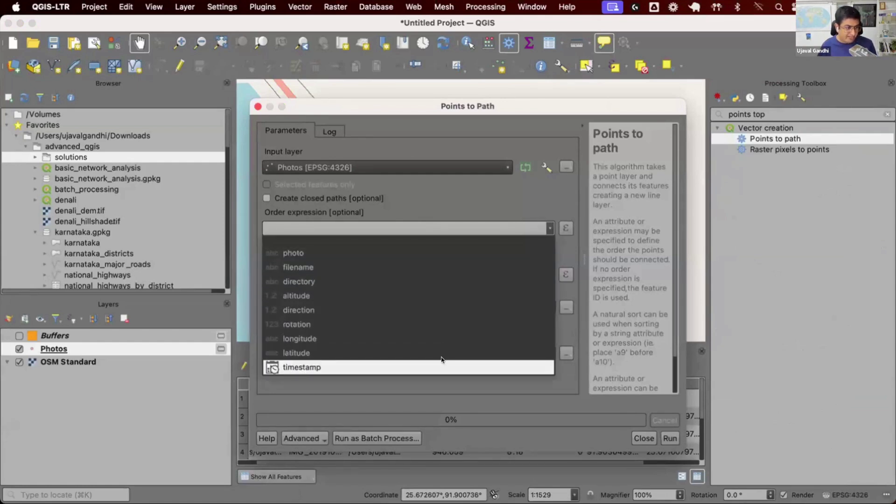
click(444, 367)
click(517, 272)
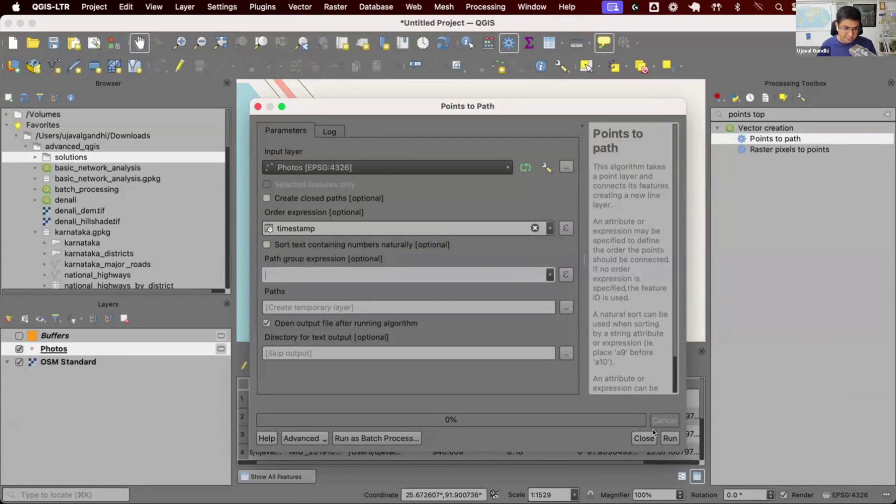
click(670, 438)
click(606, 438)
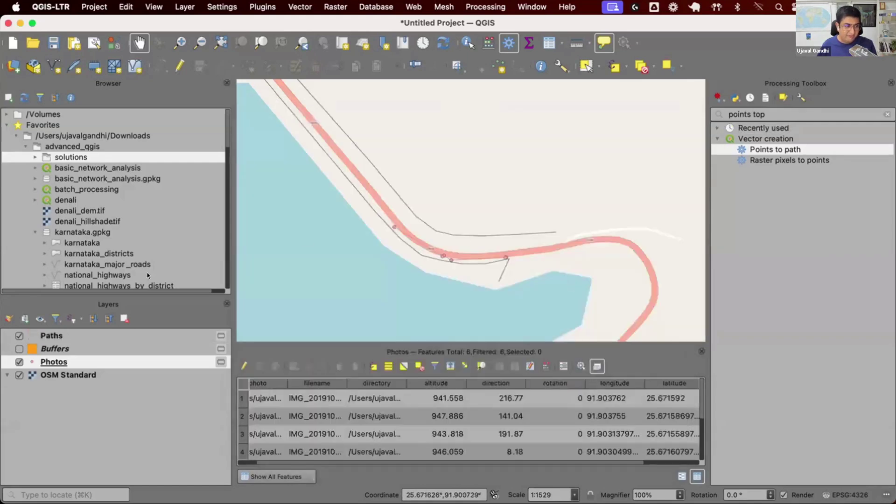
- Hide the OSM Standard basemap and zoom in on the new path line to inspect it
click(19, 375)
scroll(378, 278, up, 2)
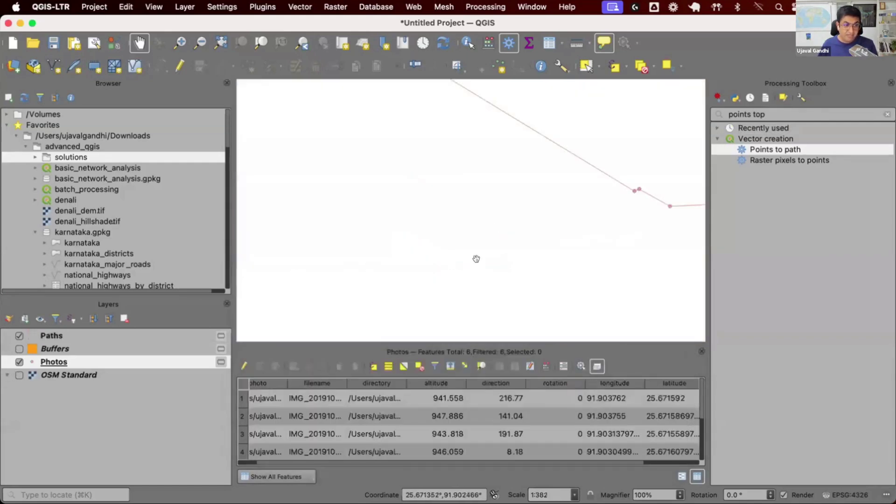
drag(399, 209, 306, 221)
scroll(428, 228, down, 1)
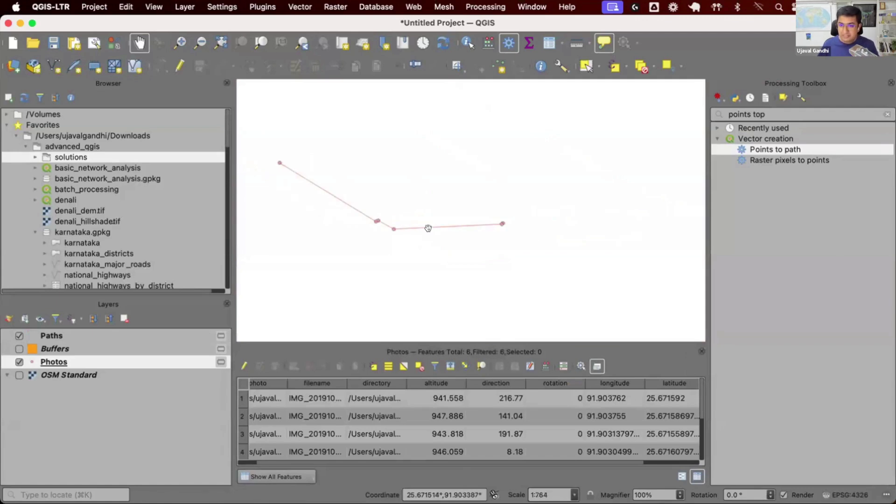
- Re-enable the Buffers layer, zoom back out, and turn OSM Standard back on
click(19, 349)
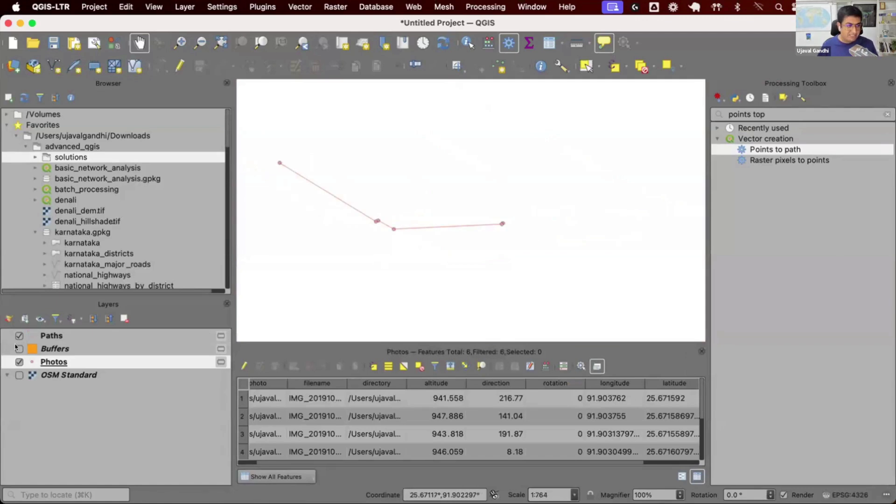
scroll(324, 235, down, 5)
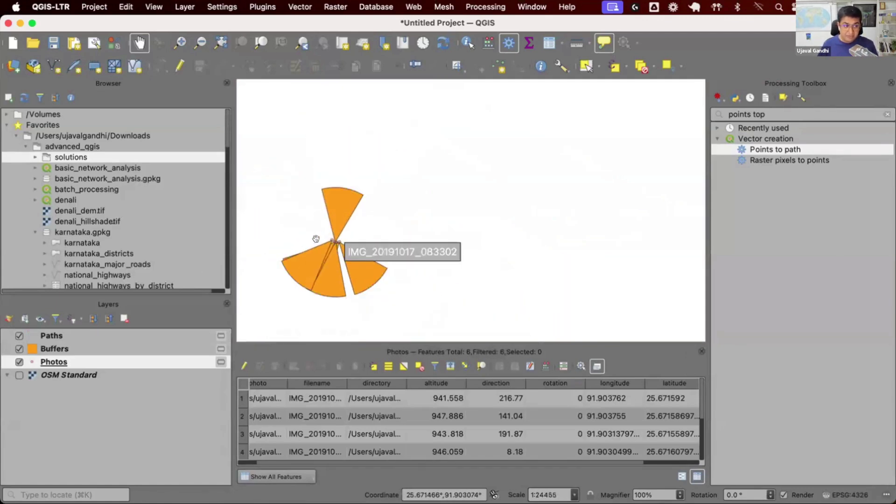
click(16, 372)
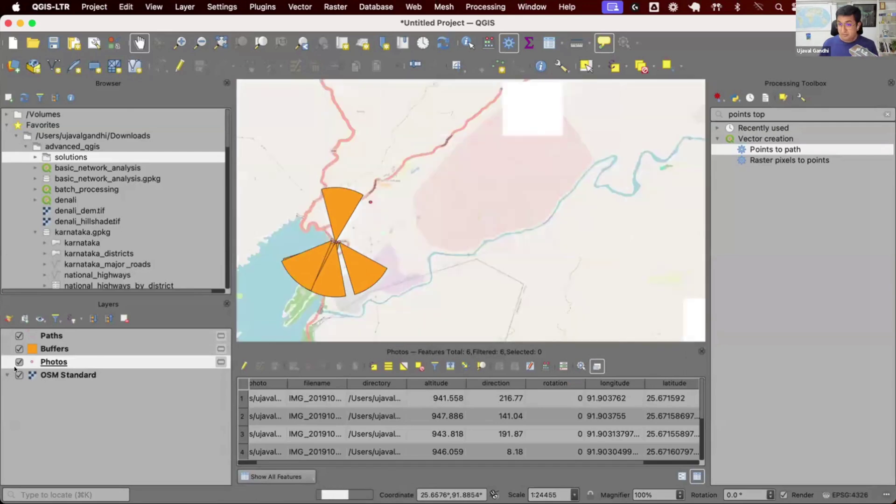